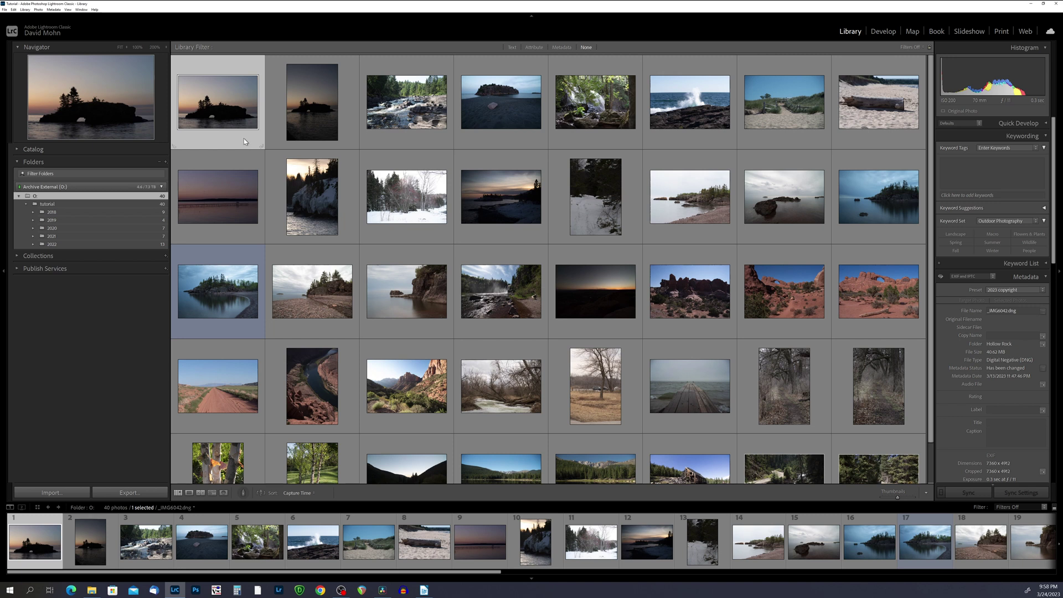
Open the first photo, _IMG6042.dng, in Loupe view and flag it as a pick.
click(189, 493)
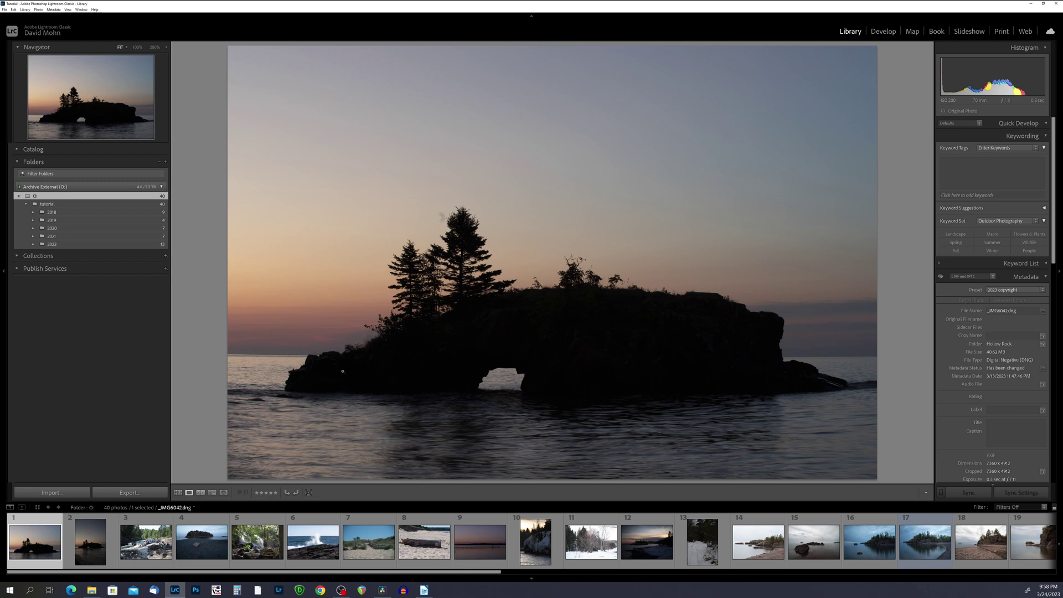
key(p)
Mark the second photo, _IMG6058.dng, as rejected, change it to a pick, and remove its flag.
key(Right)
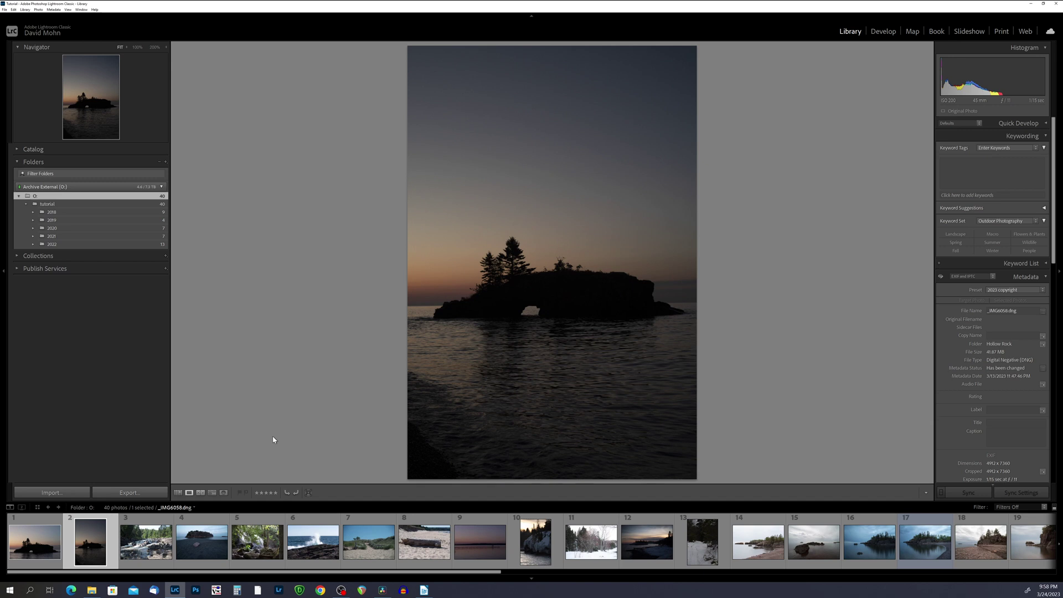
key(x)
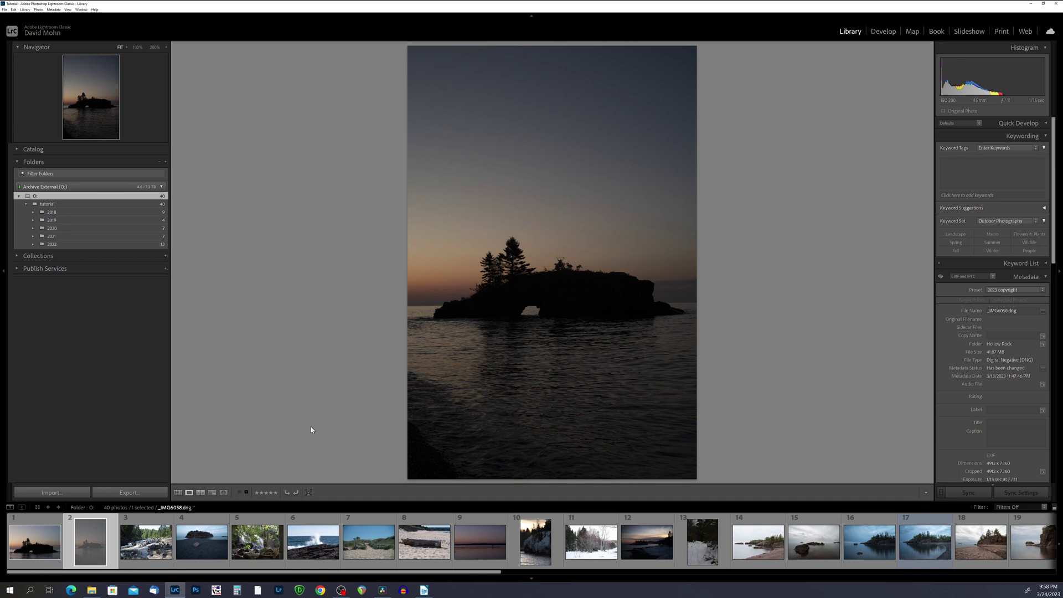
key(p)
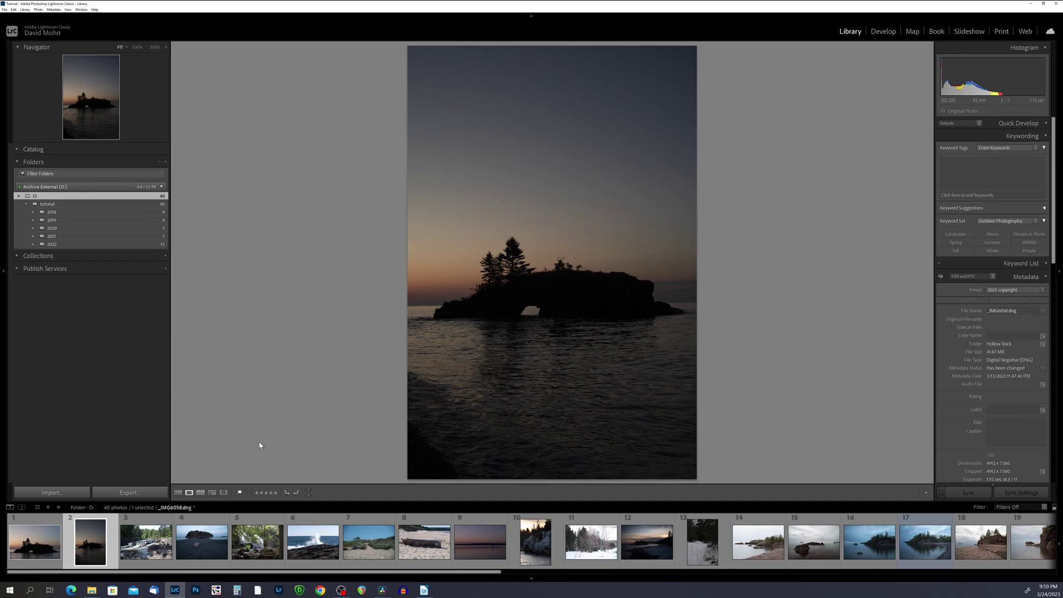
key(u)
Go to the last photo in the folder and return to the grid to review all flagged and rejected photos.
key(End)
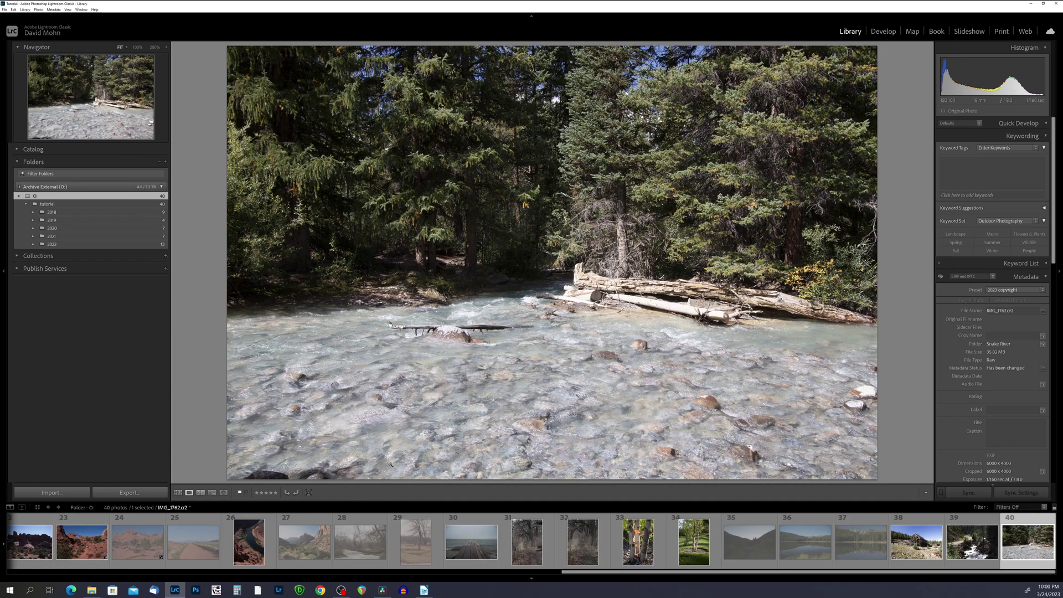
key(g)
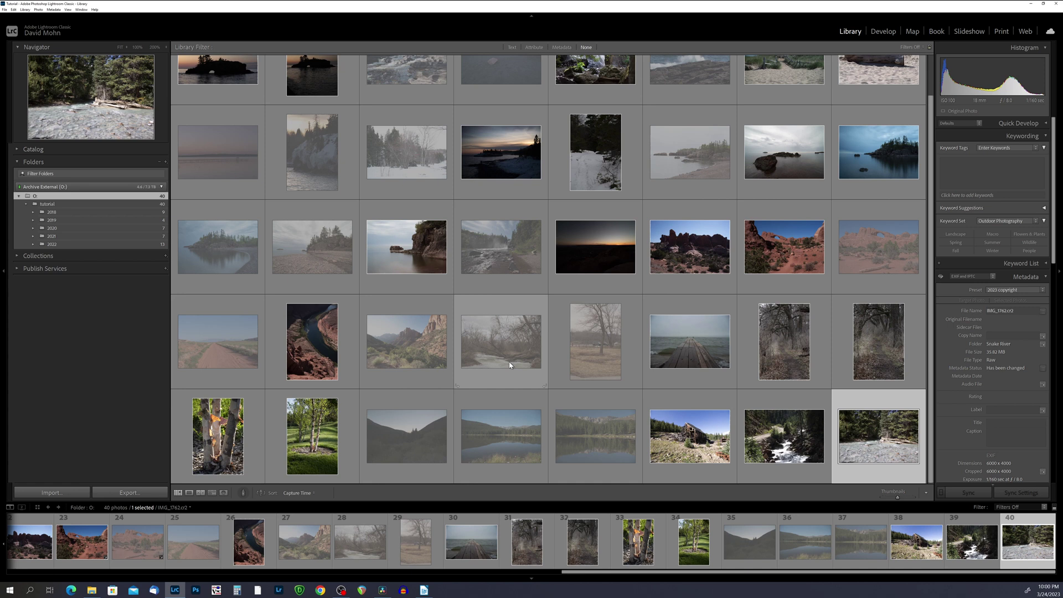
scroll(284, 138, up, 2)
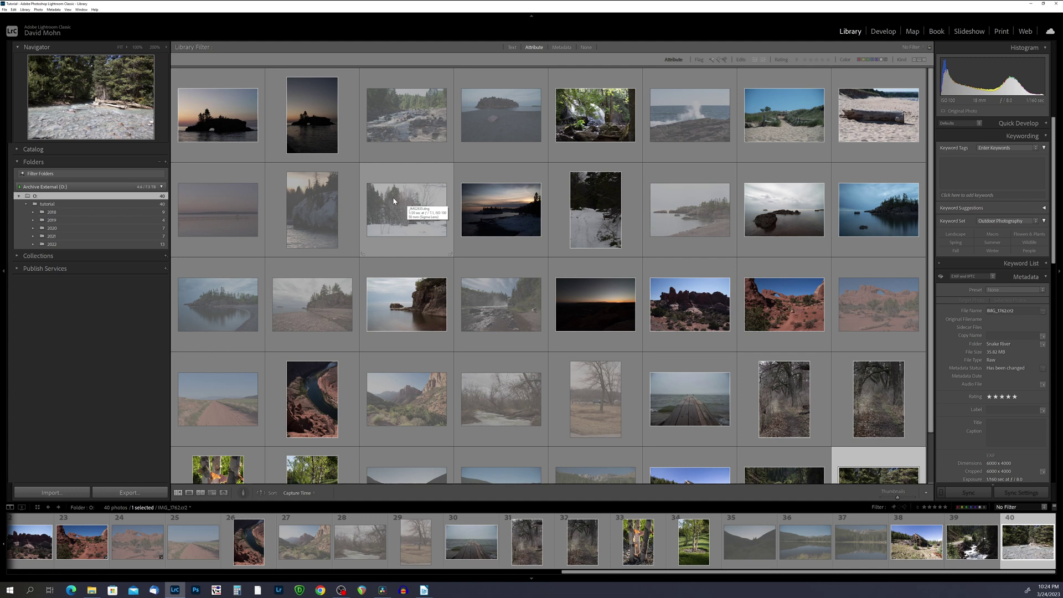
click(39, 10)
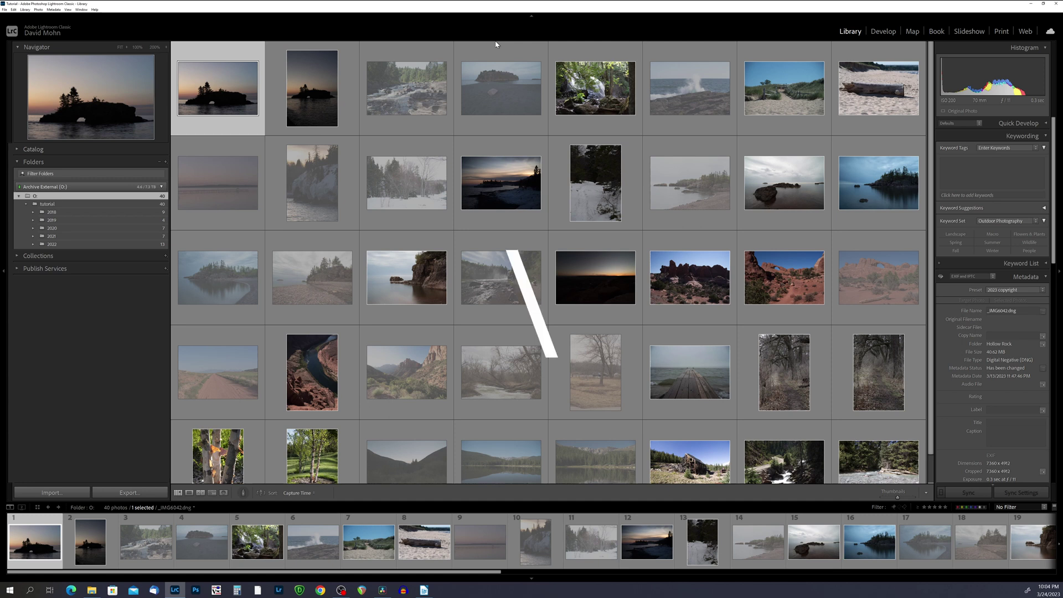
Show the Library Filter bar above the grid with its Attribute filter options.
key(backslash)
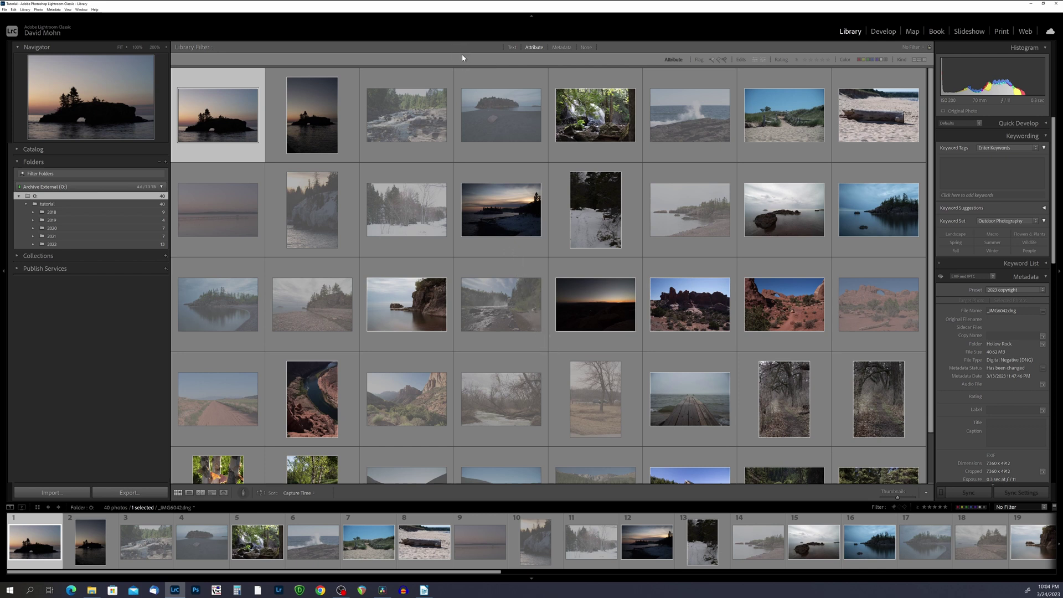
click(535, 48)
click(536, 48)
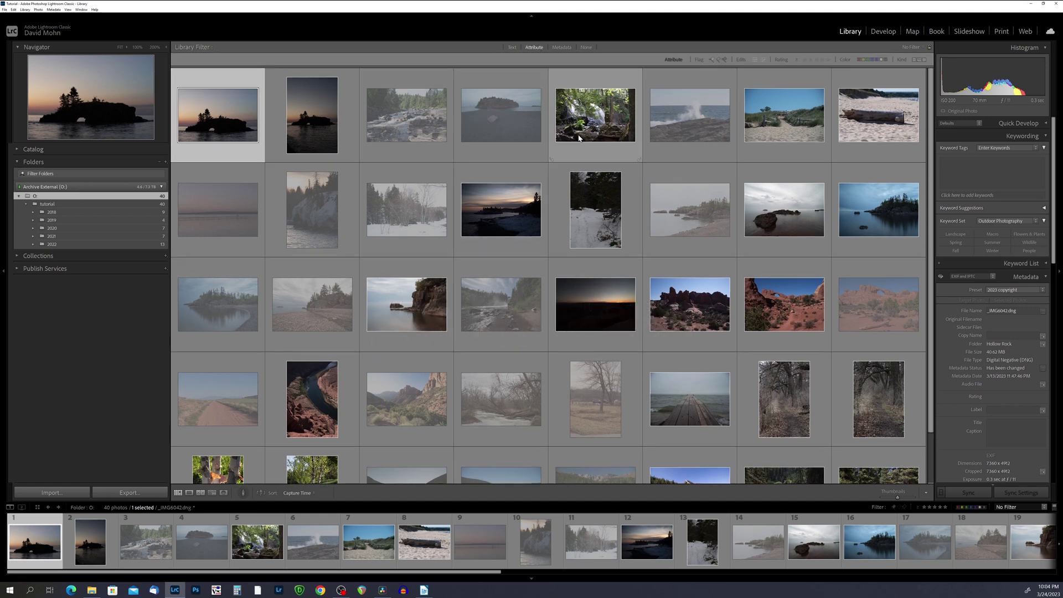
Filter the grid to flagged photos, clear that filter, and do the same for rejected photos.
click(714, 60)
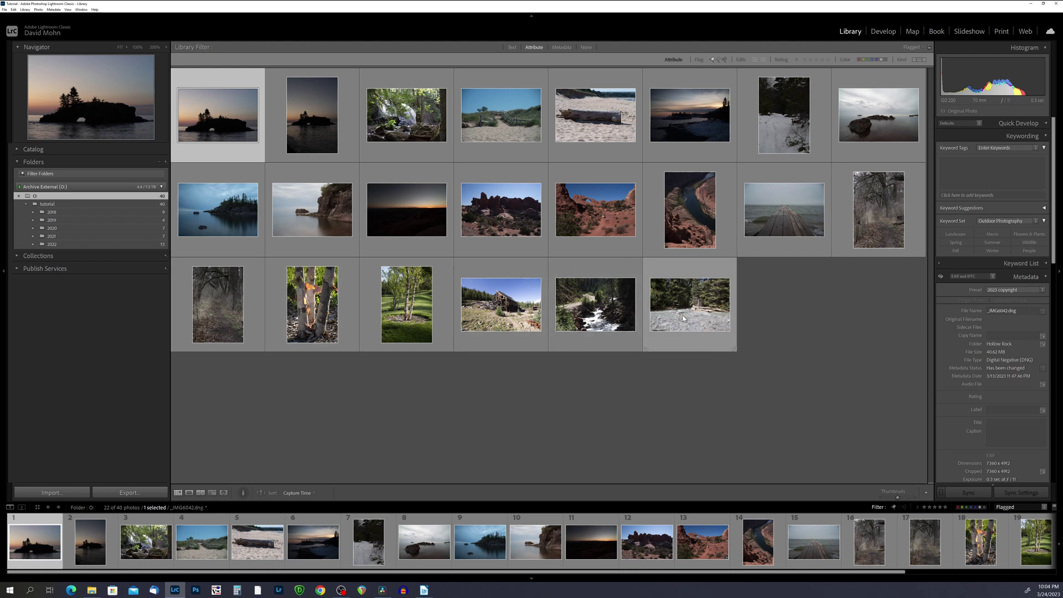
click(714, 60)
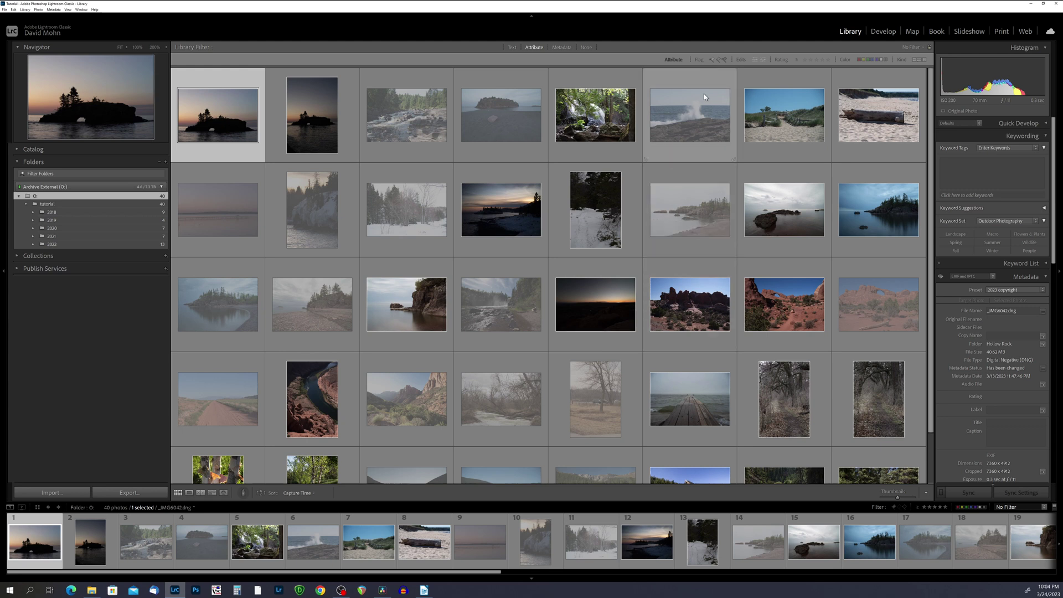
click(726, 60)
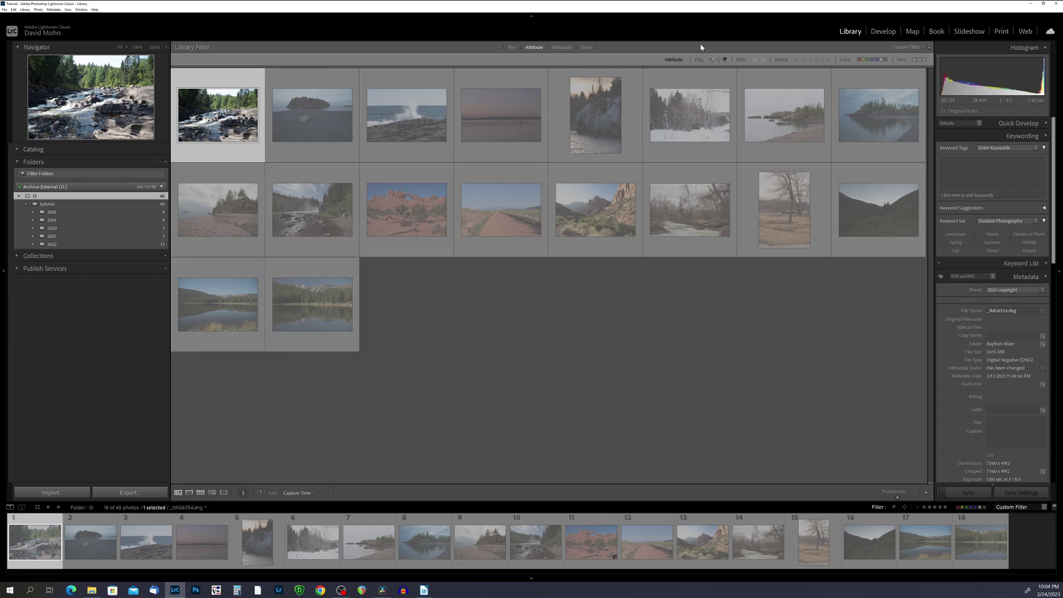
click(726, 60)
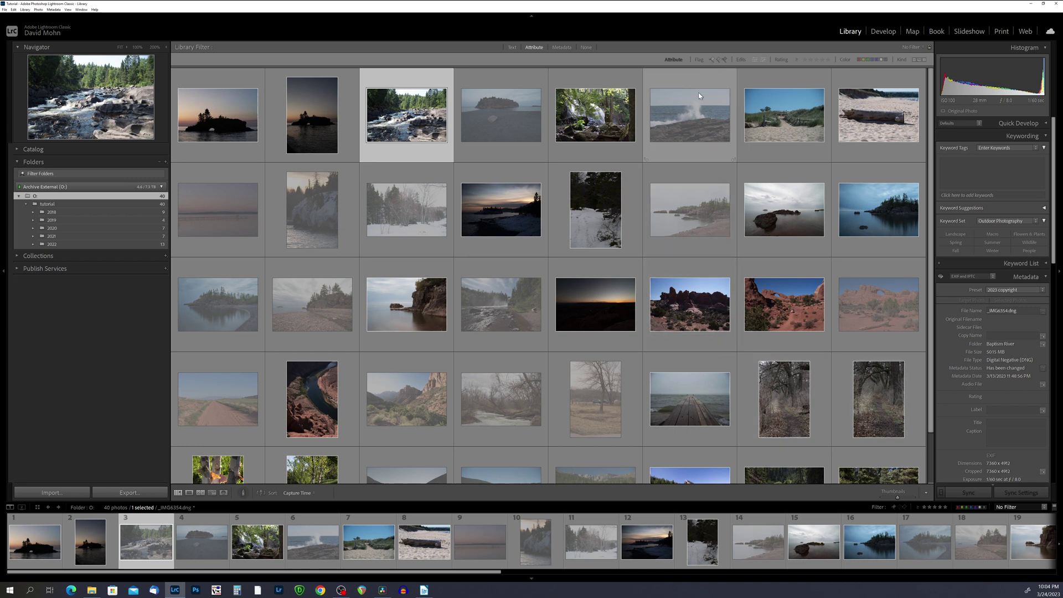
Show only flagged photos, and in Loupe view rate the first 5 stars, the second 3 and the third 4.
click(714, 59)
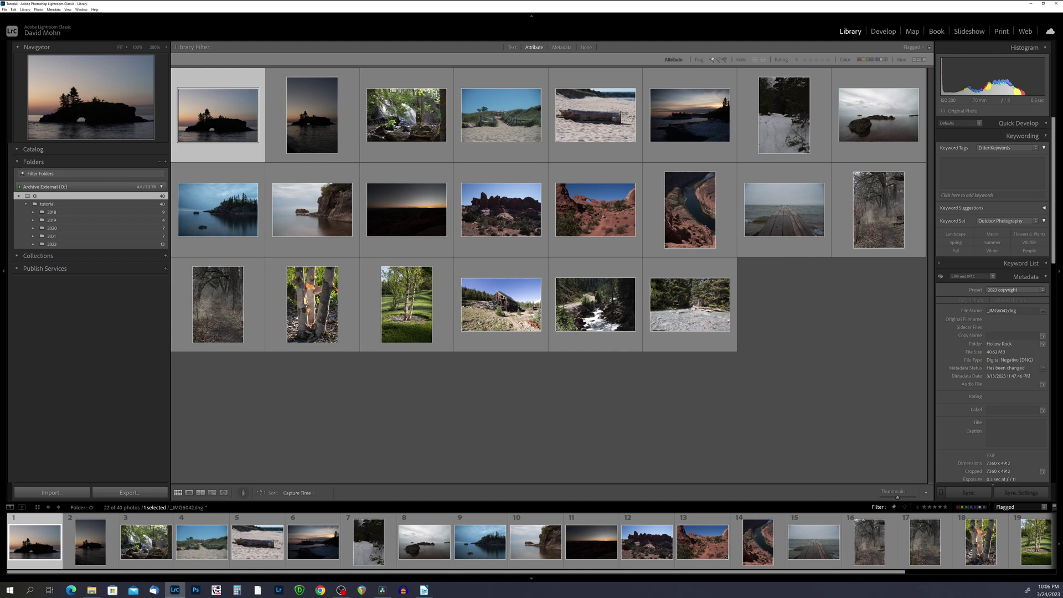
click(189, 493)
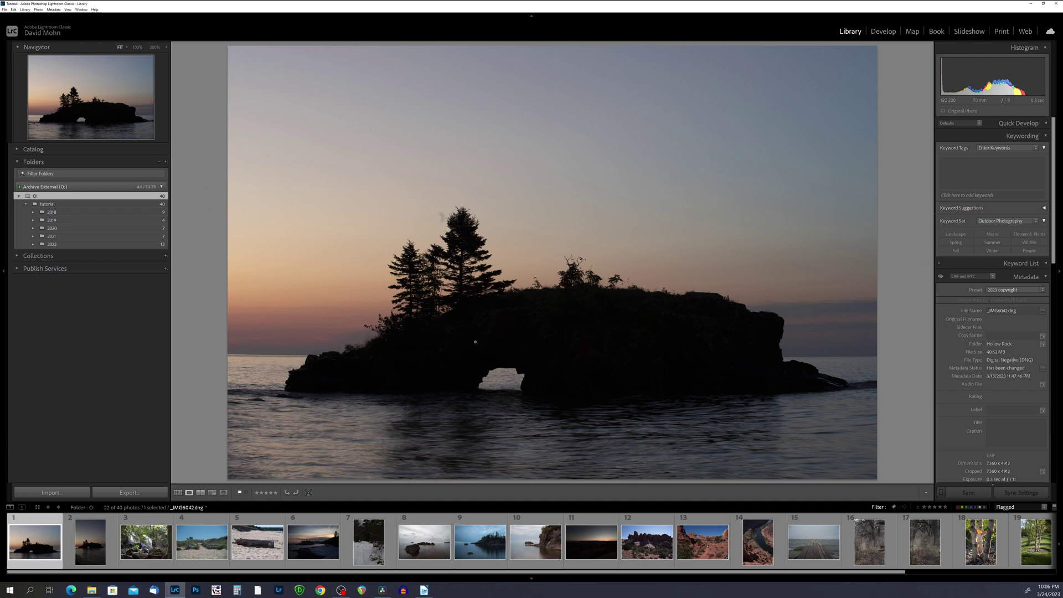
key(5)
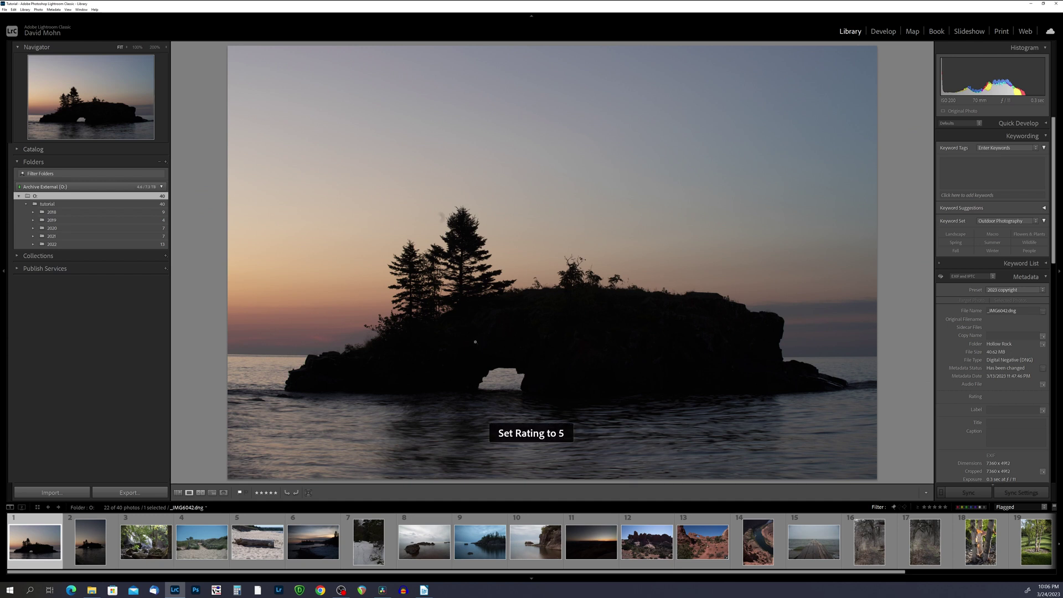
key(Right)
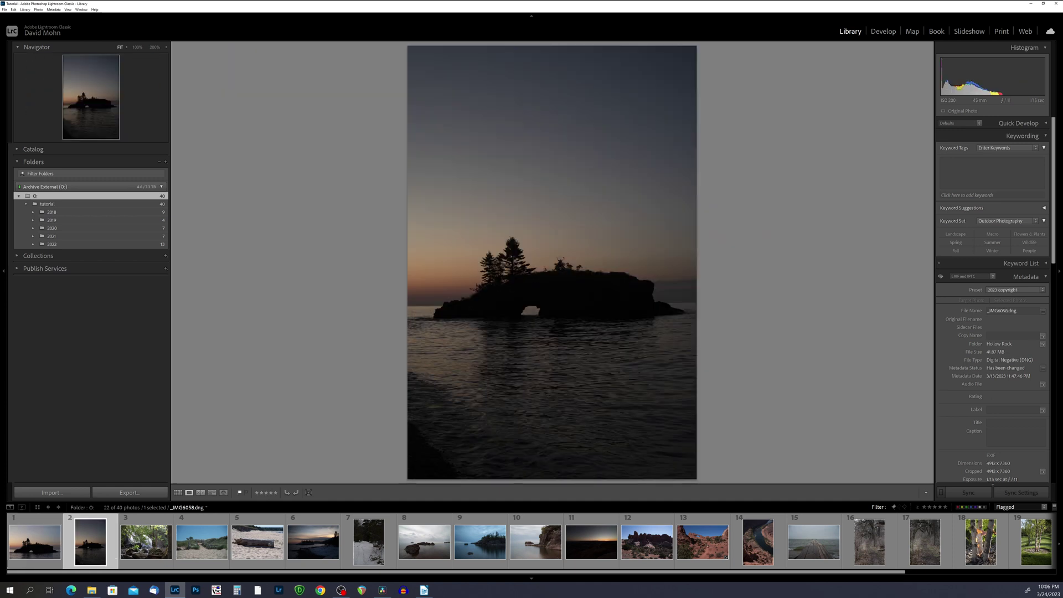
key(3)
key(Right)
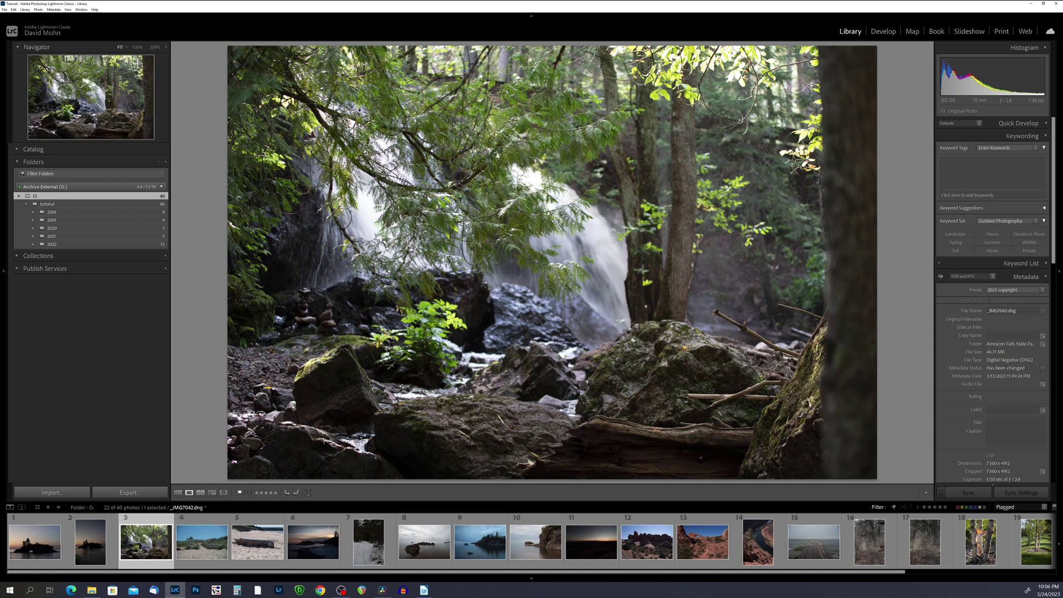
key(4)
Go to the last flagged photo, return to the grid, and filter the flagged photos to a five-star rating.
key(End)
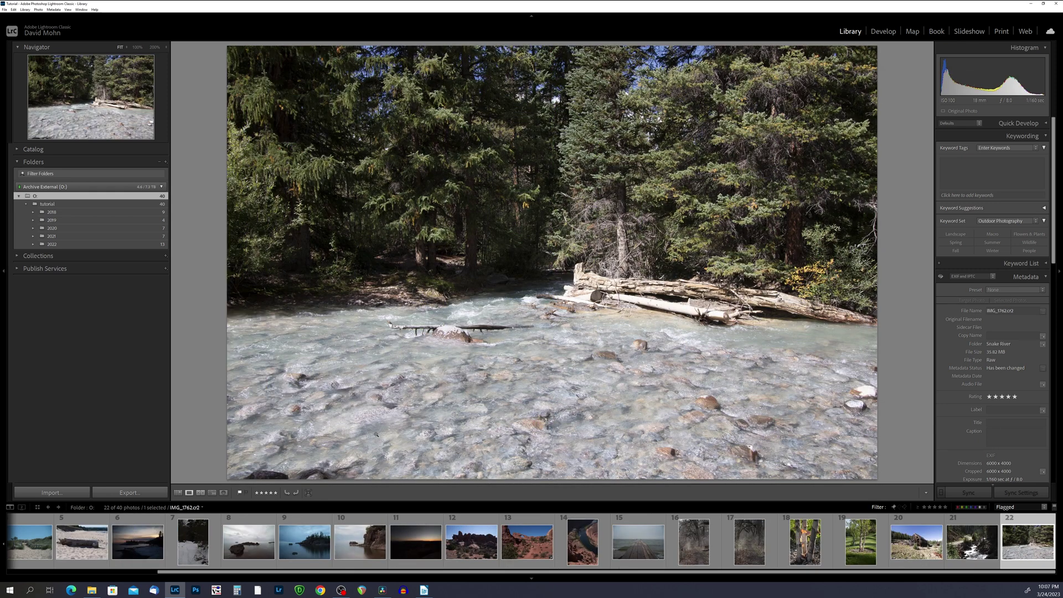
key(g)
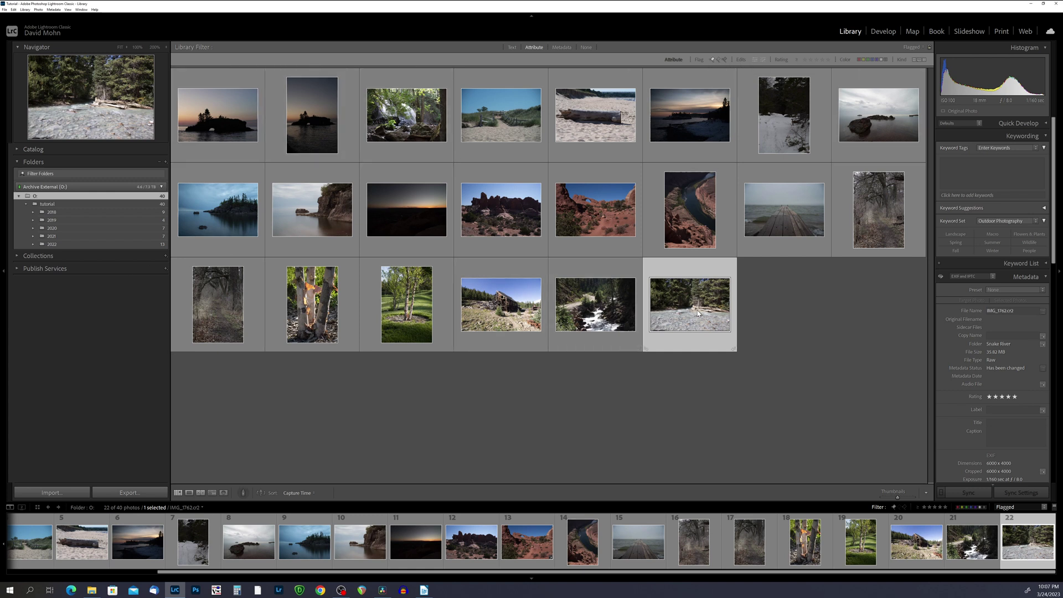
click(829, 61)
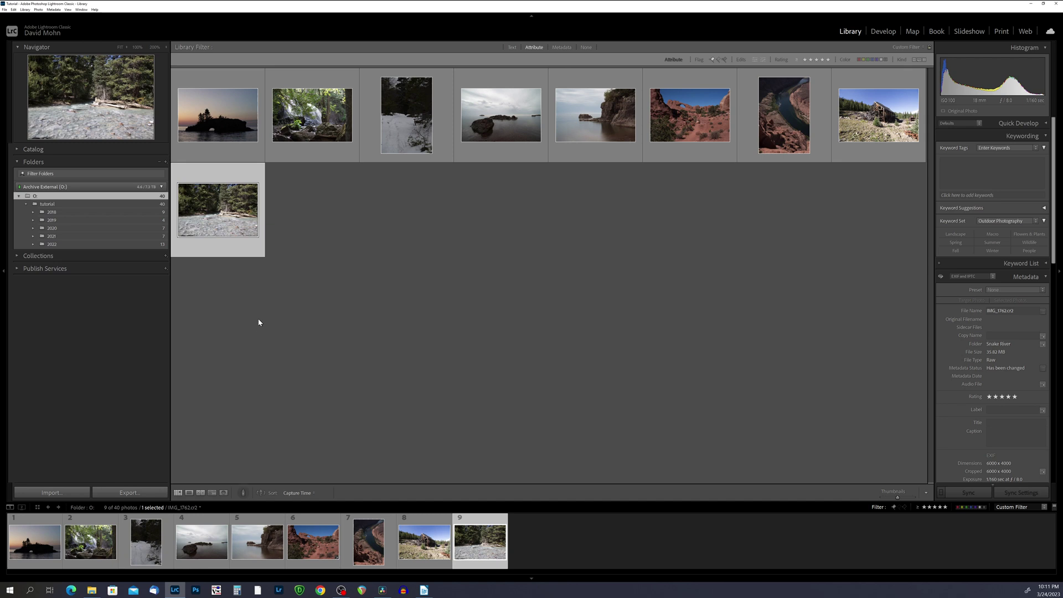
Select the first photo, _IMG6042.dng, and try the red, yellow, green and blue color labels on it in turn.
click(215, 128)
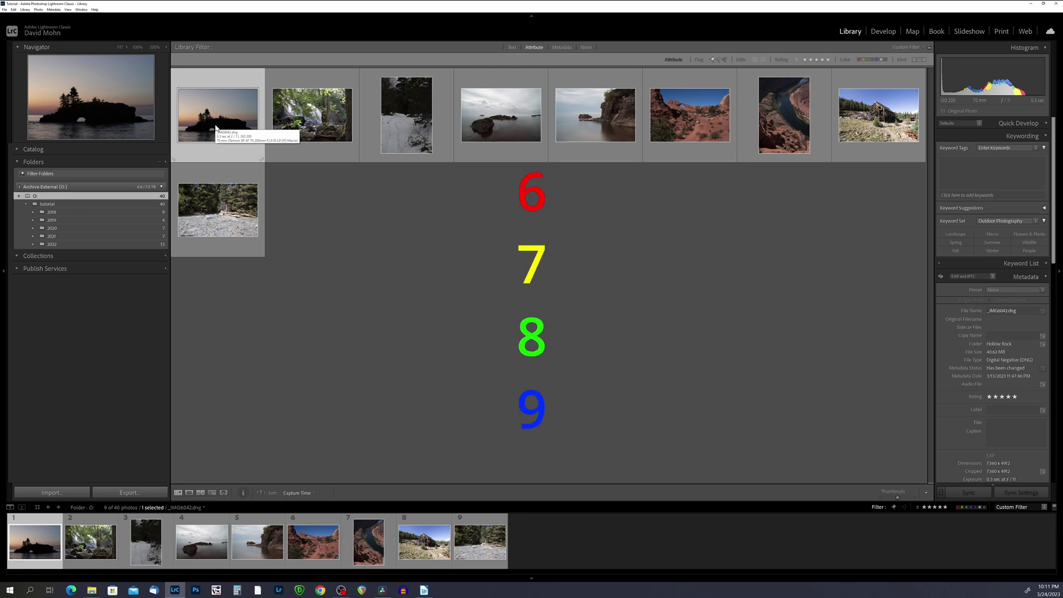
key(6)
key(7)
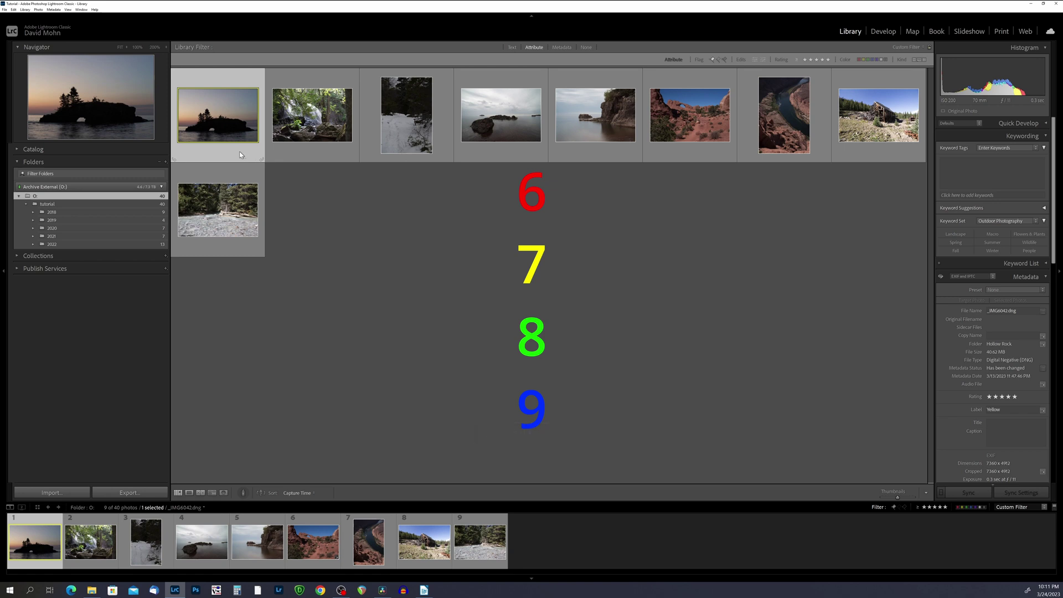
key(8)
key(9)
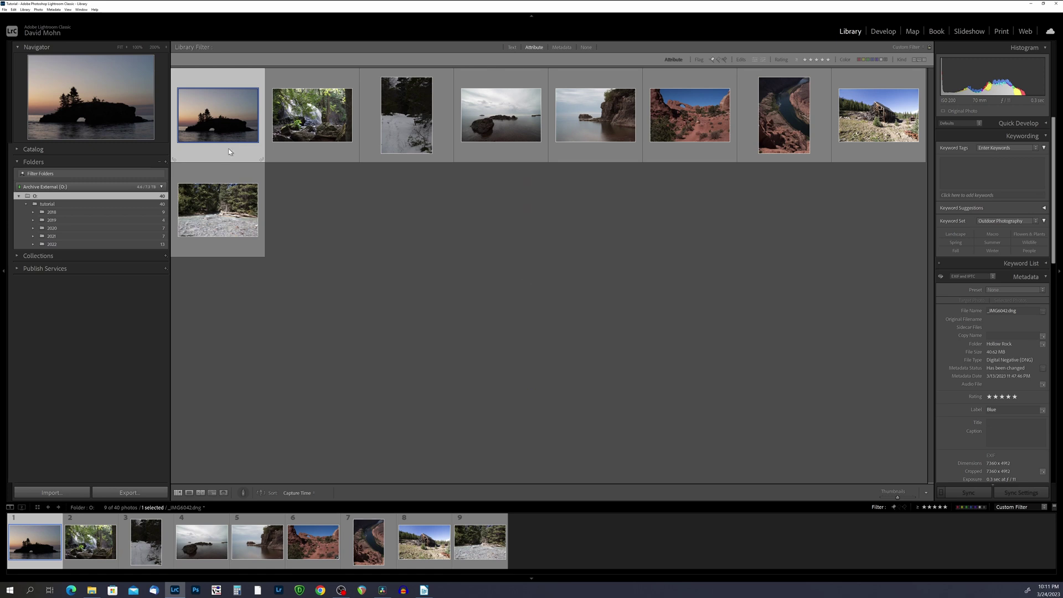
Set the color label of the first photo, _IMG6042.dng, to Purple.
mouse_move(231, 136)
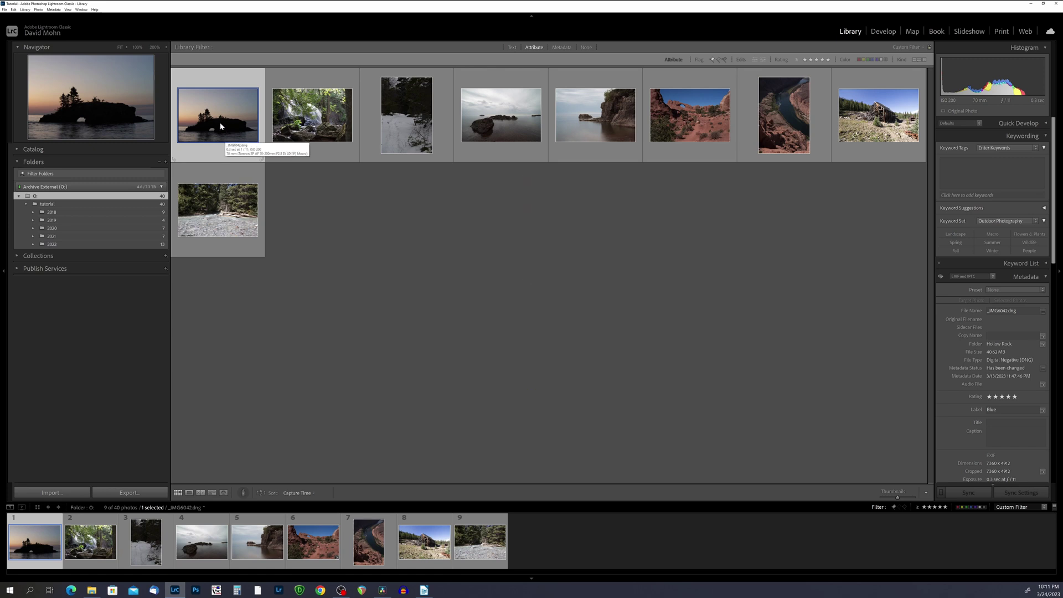
right_click(219, 116)
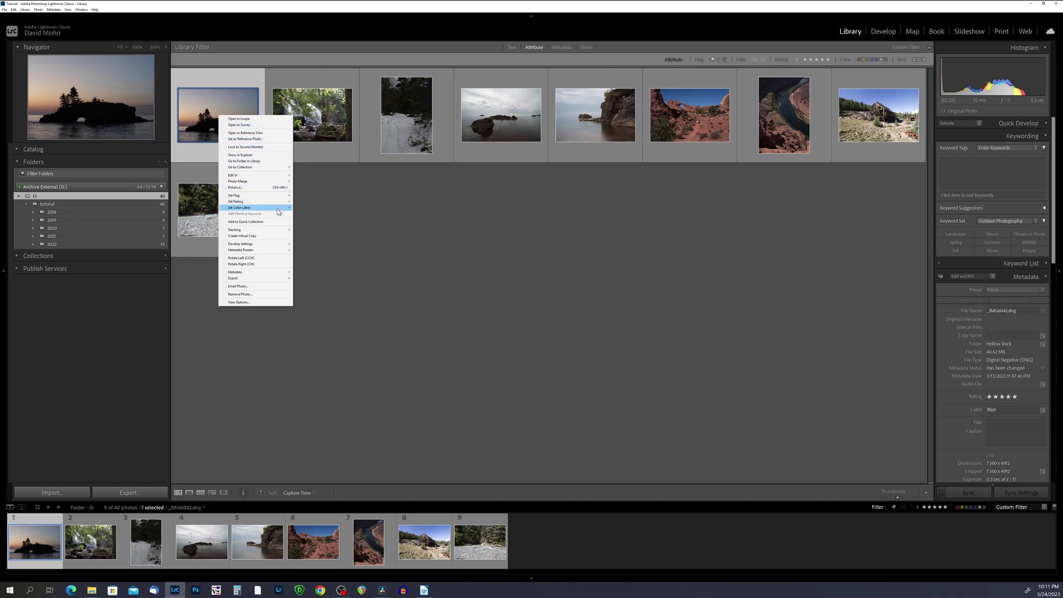
mouse_move(278, 211)
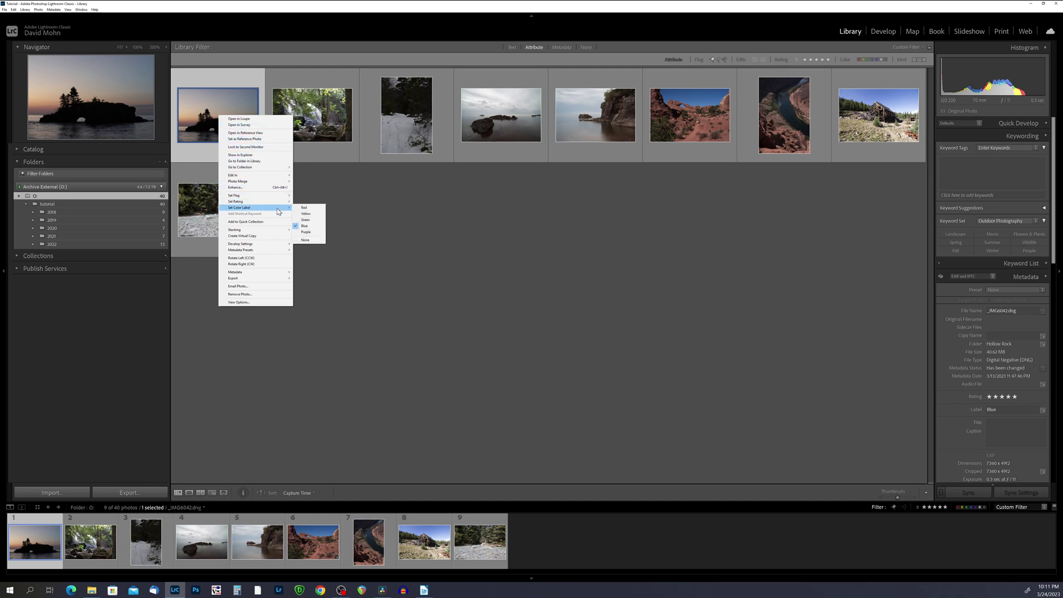
click(306, 233)
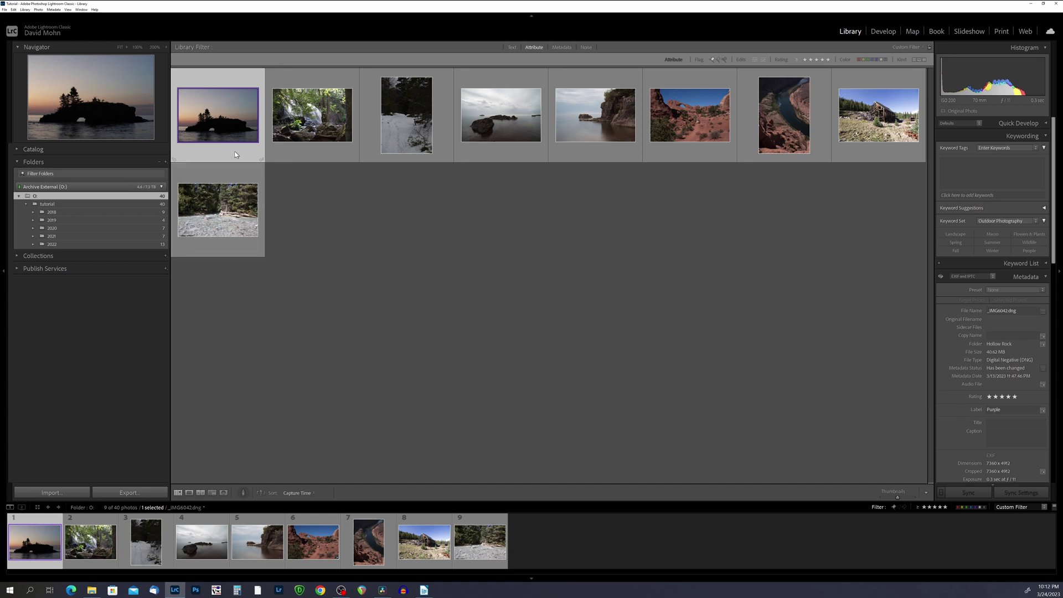
Give the first photo a red color label and filter the five-star picks to red-labelled photos only.
key(6)
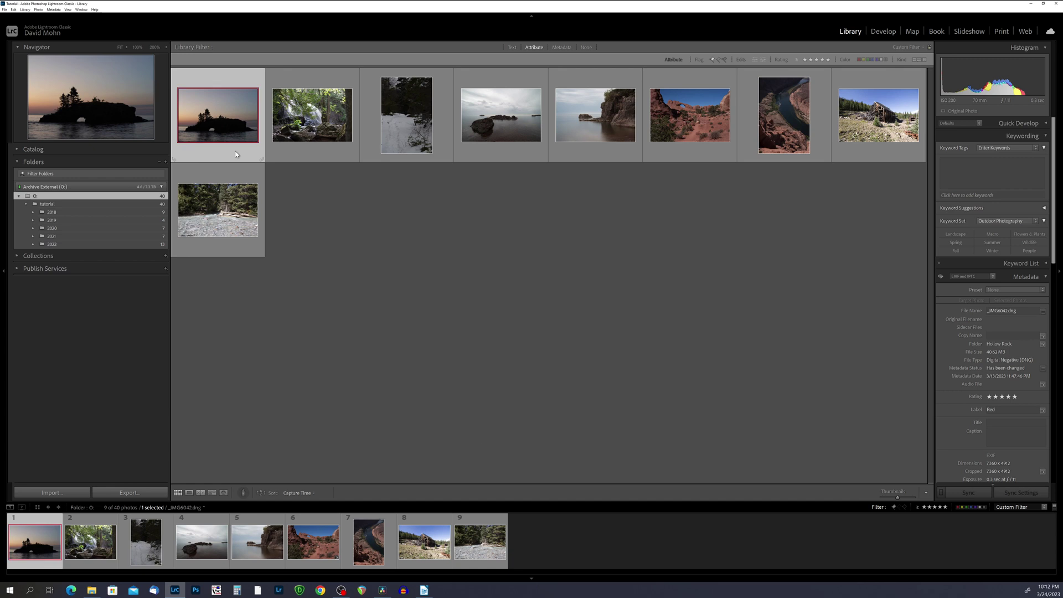
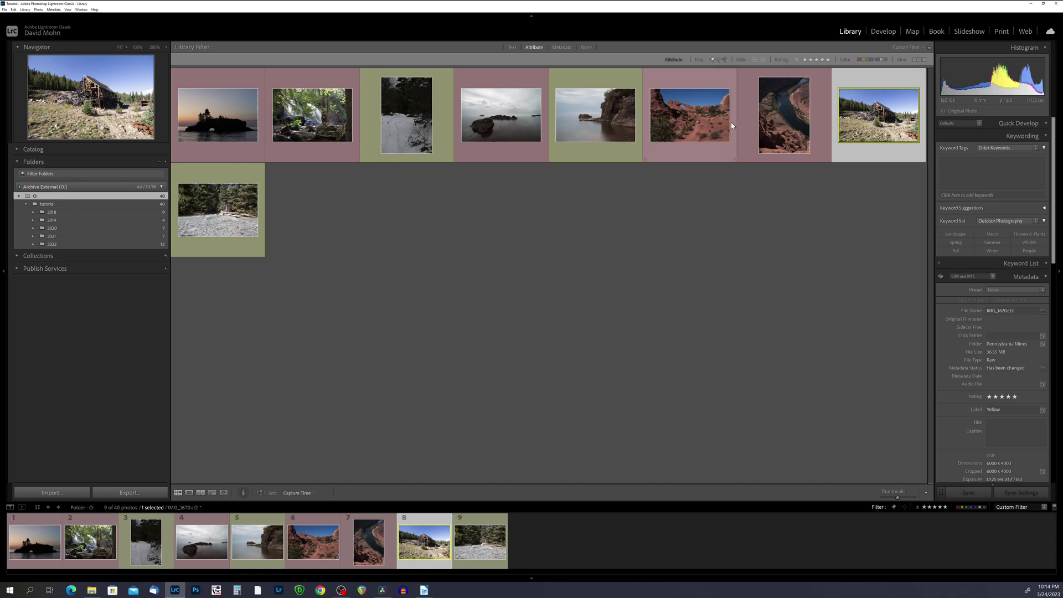
click(860, 61)
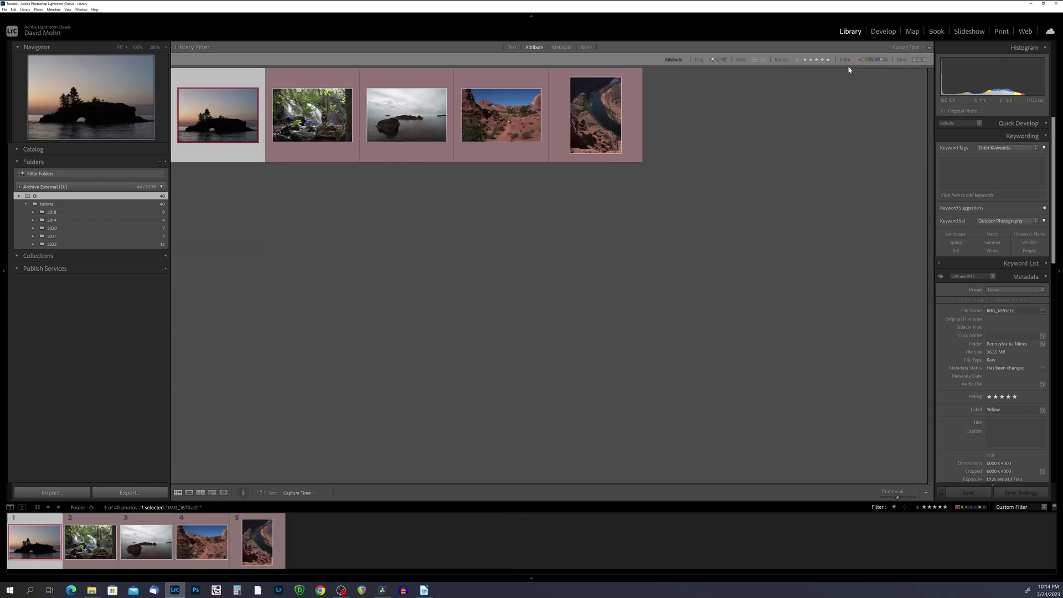